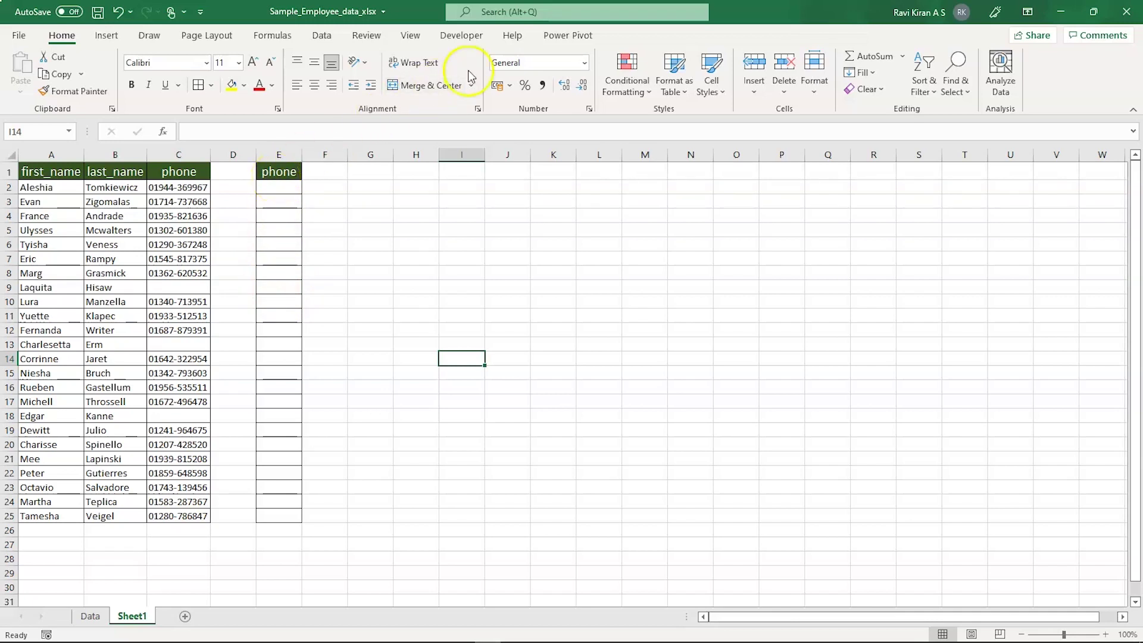
- Customize the ribbon so that the Developer tab is enabled under Main Tabs, and accept the options
{"action": "left_click", "coordinate": [462, 36]}
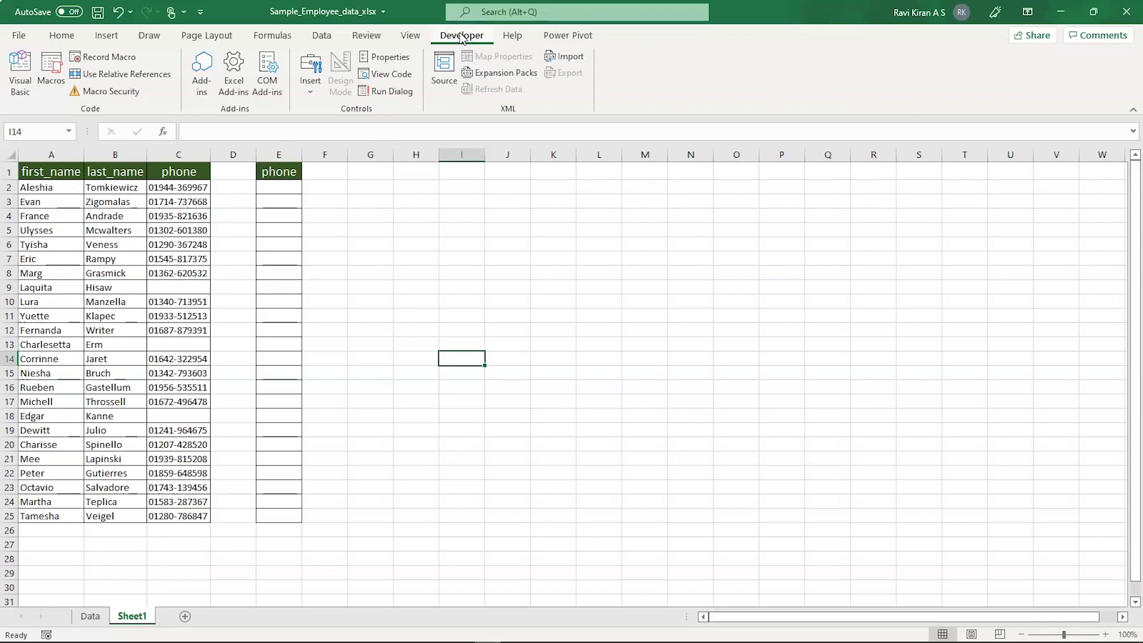
{"action": "left_click", "coordinate": [361, 37]}
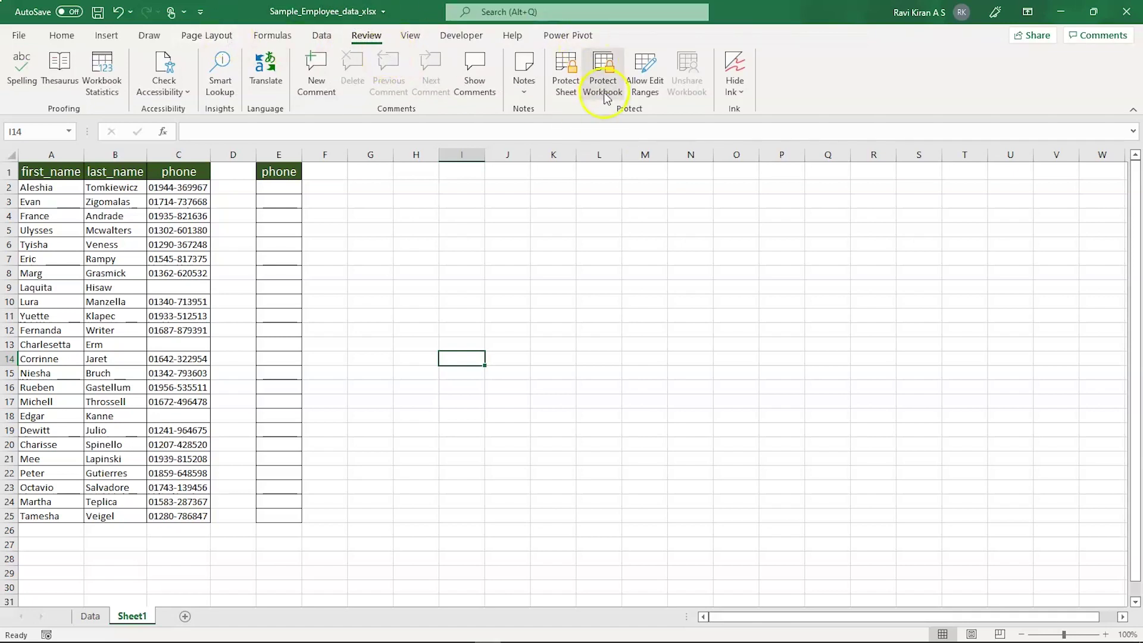
{"action": "right_click", "coordinate": [817, 82]}
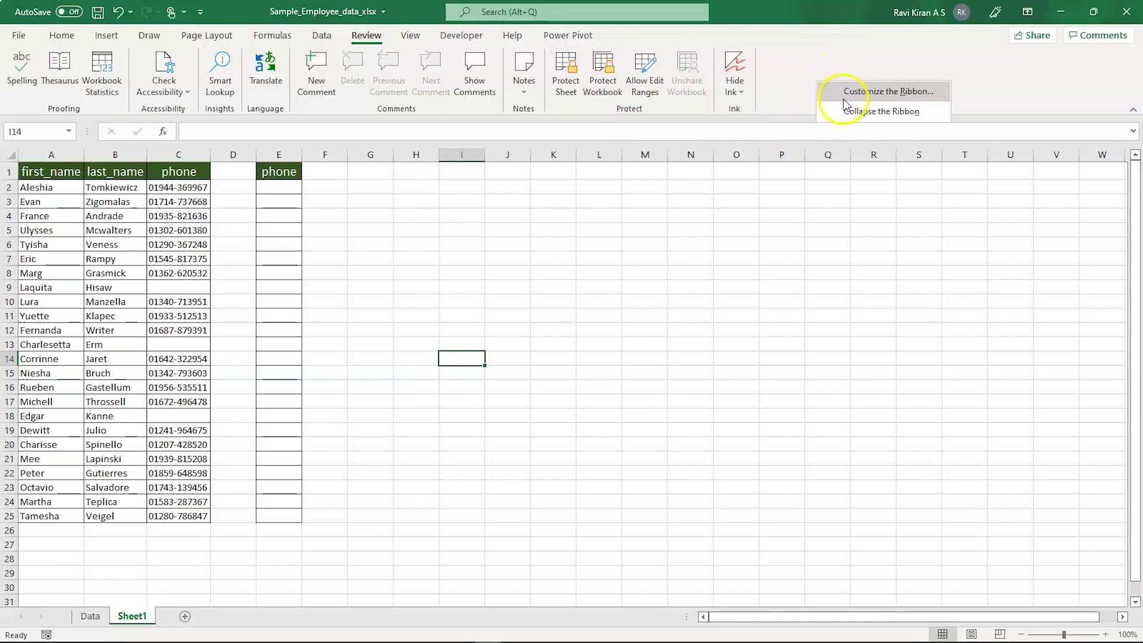
{"action": "left_click", "coordinate": [843, 101]}
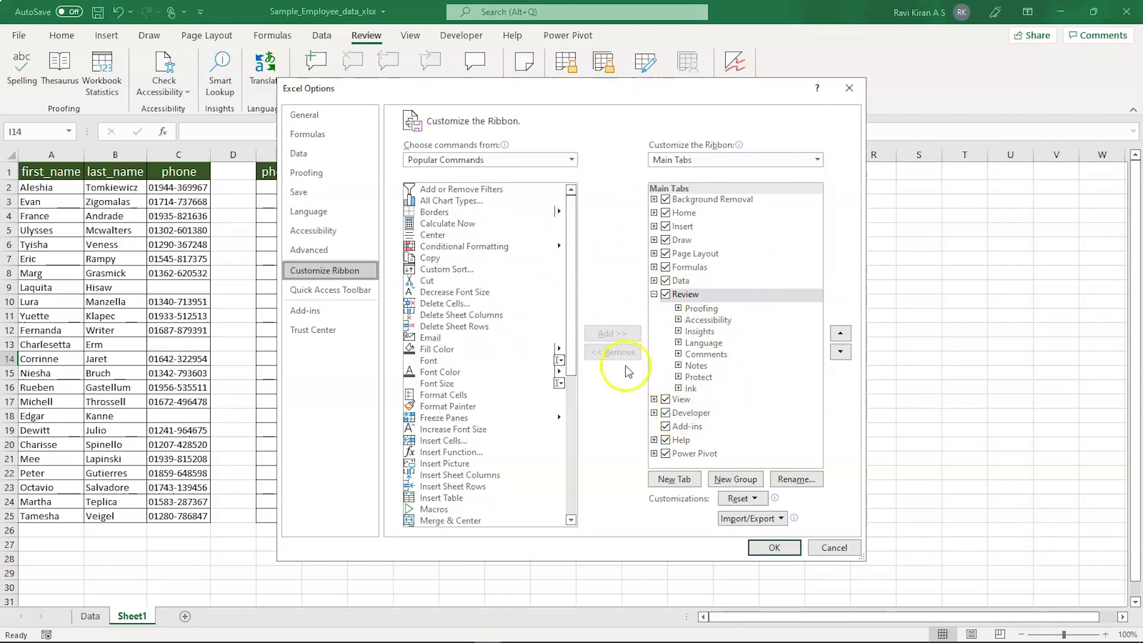
{"action": "left_click", "coordinate": [653, 412]}
{"action": "scroll", "coordinate": [690, 420], "scroll_direction": "down", "scroll_amount": 1}
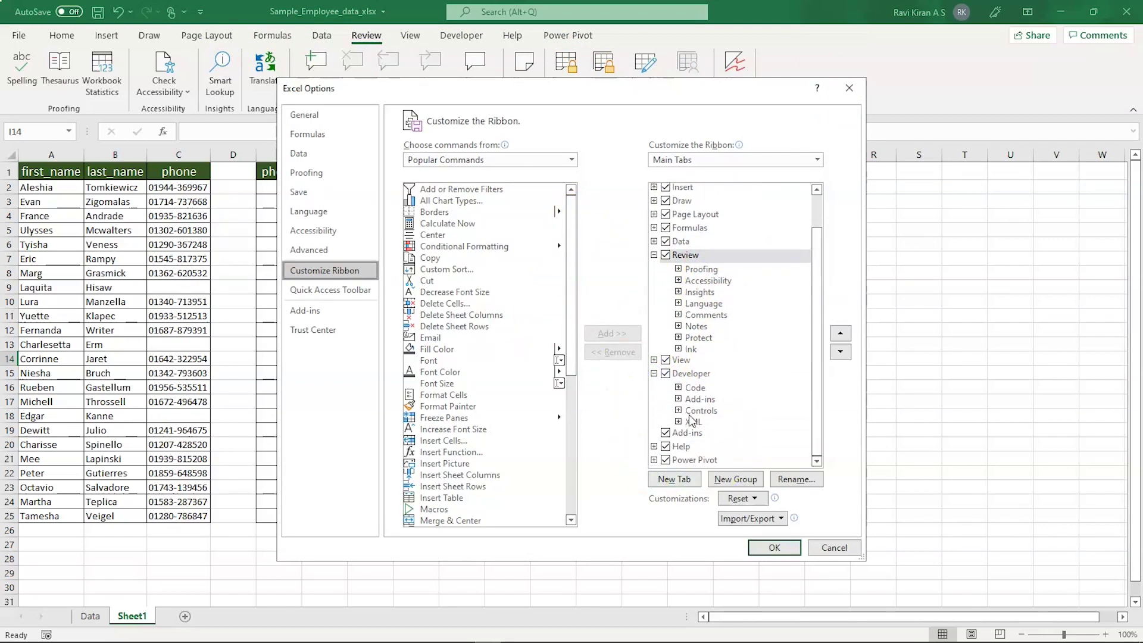
{"action": "left_click", "coordinate": [665, 373]}
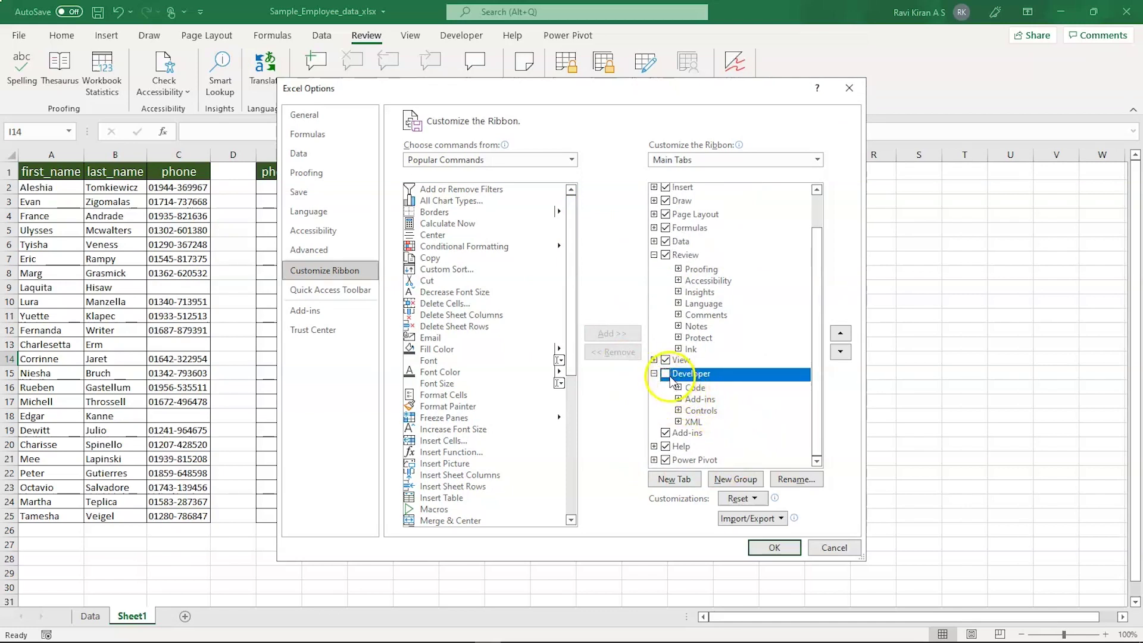
{"action": "left_click", "coordinate": [666, 375]}
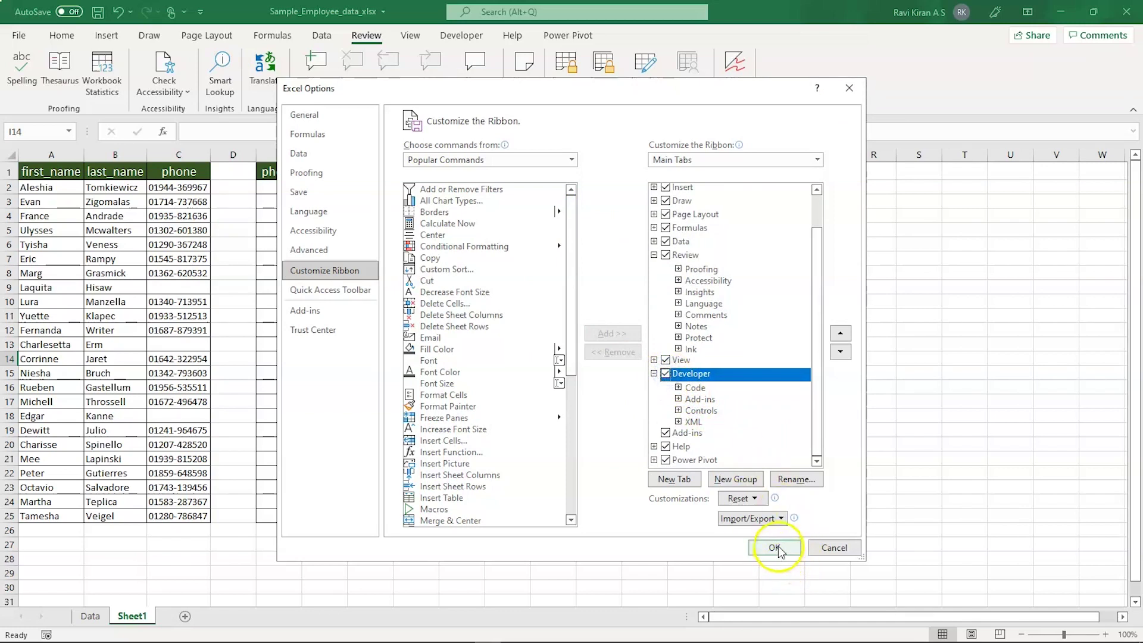
{"action": "left_click", "coordinate": [774, 547]}
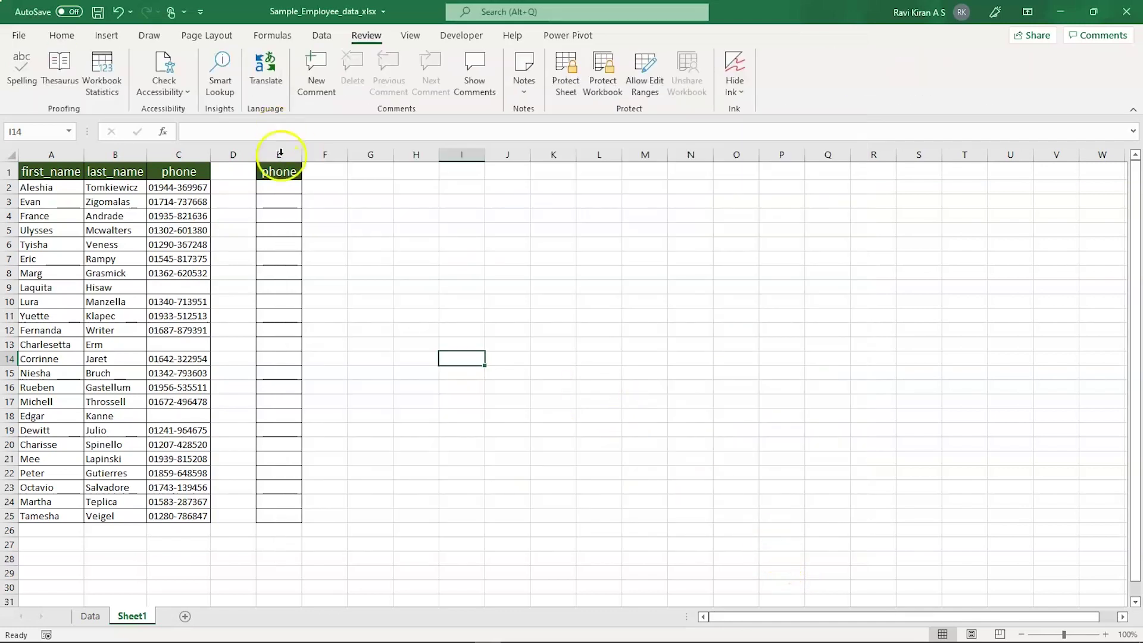
- Insert a Form Control checkbox in cell E2 under the second phone header
{"action": "left_click", "coordinate": [277, 187]}
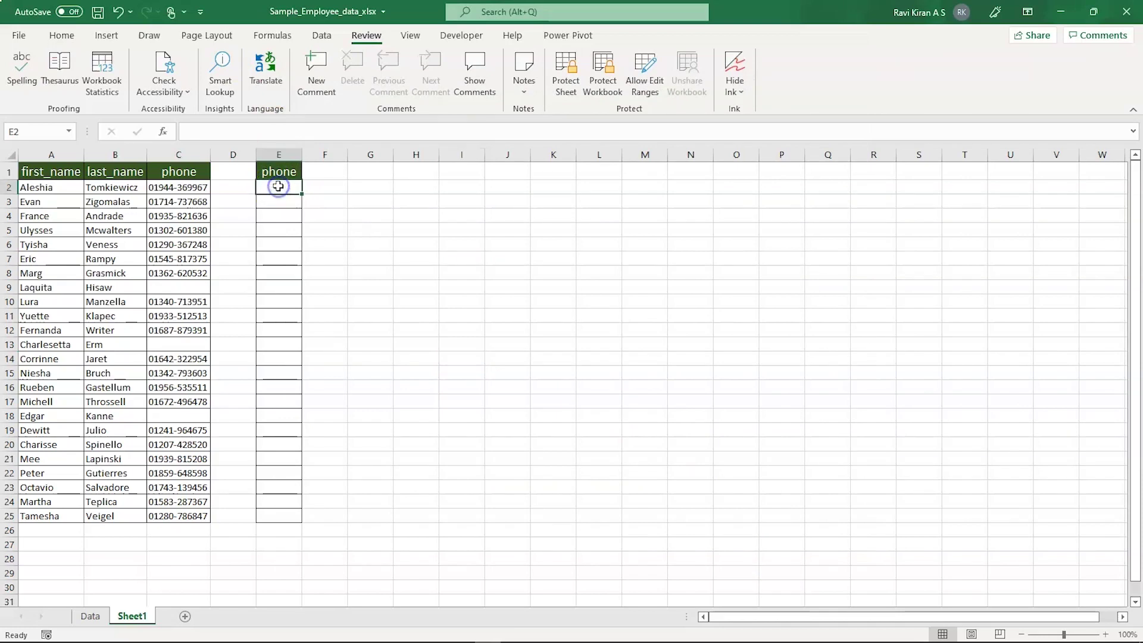
{"action": "left_click", "coordinate": [461, 35]}
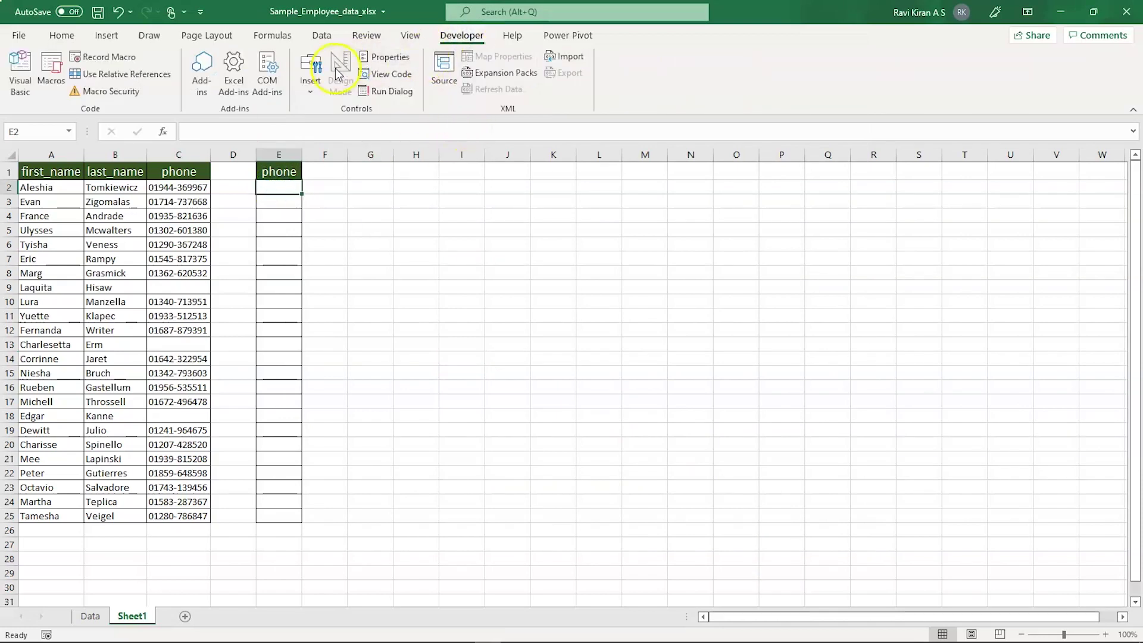
{"action": "left_click", "coordinate": [312, 84]}
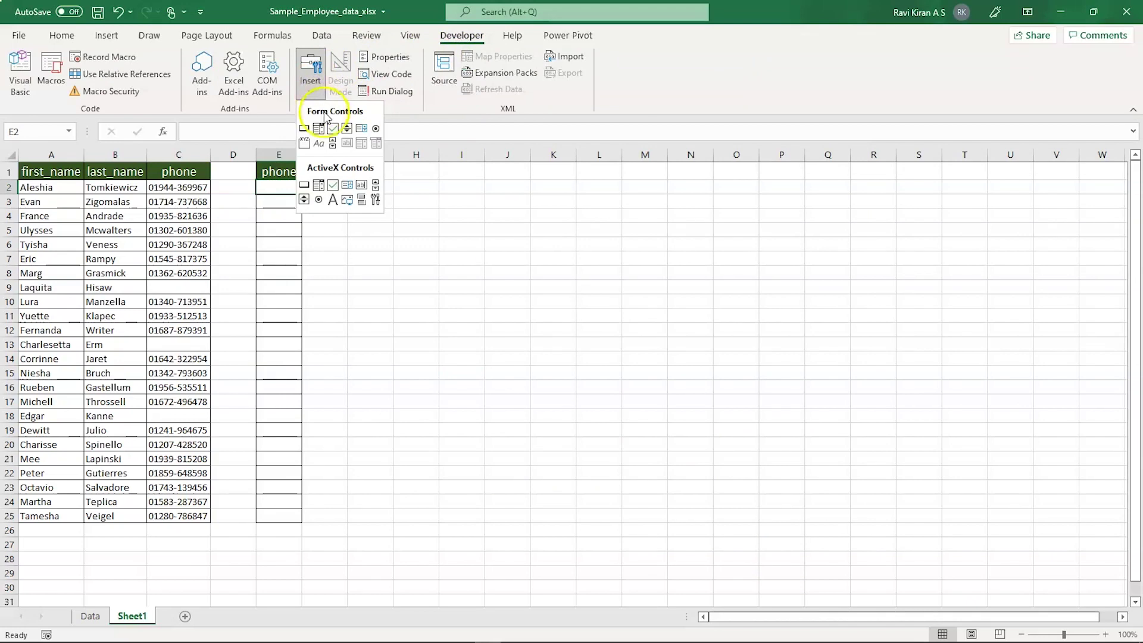
{"action": "left_click", "coordinate": [332, 128]}
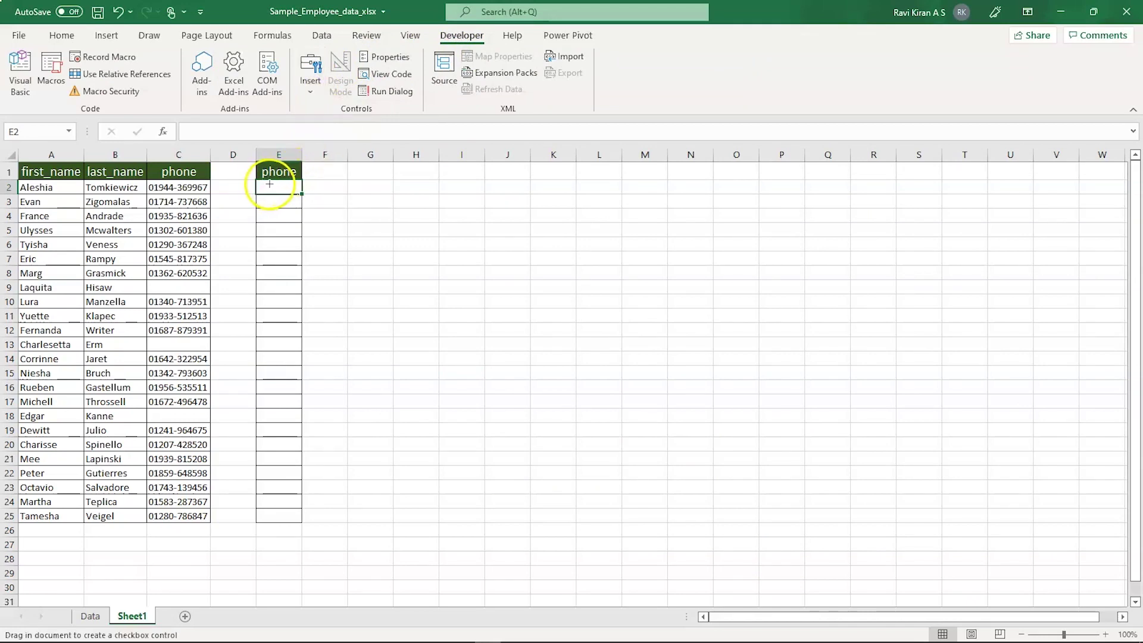
{"action": "left_click_drag", "start_coordinate": [258, 177], "coordinate": [263, 191]}
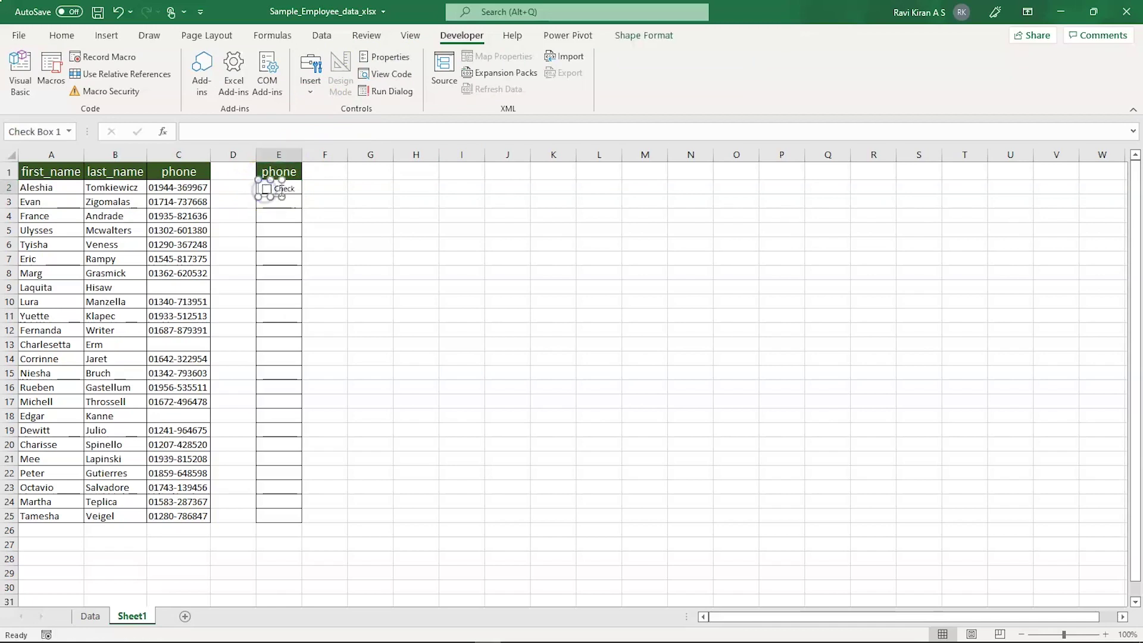
{"action": "left_click", "coordinate": [315, 212]}
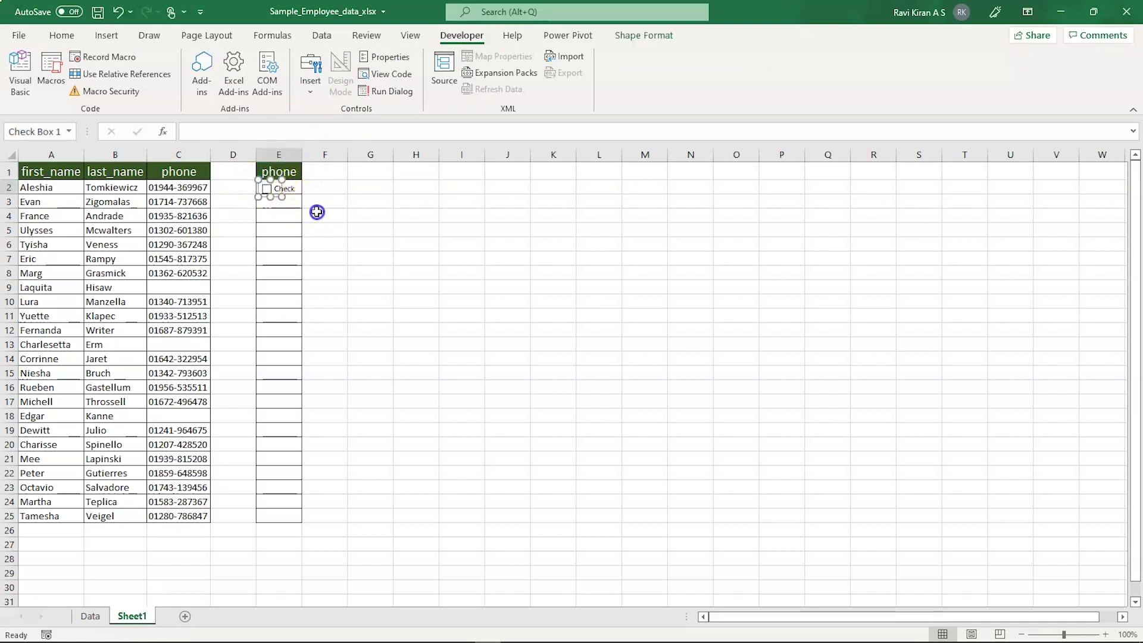
- Test the new checkbox in E2 by toggling it, leaving it ticked
{"action": "left_click", "coordinate": [283, 189]}
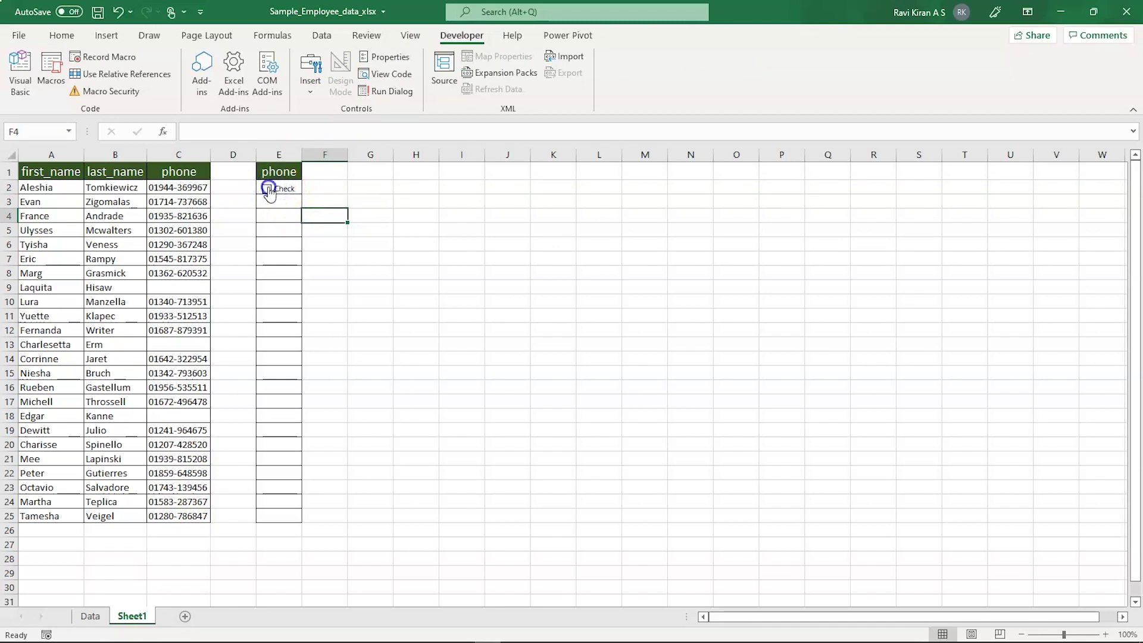
{"action": "left_click", "coordinate": [303, 183]}
{"action": "left_click", "coordinate": [285, 190]}
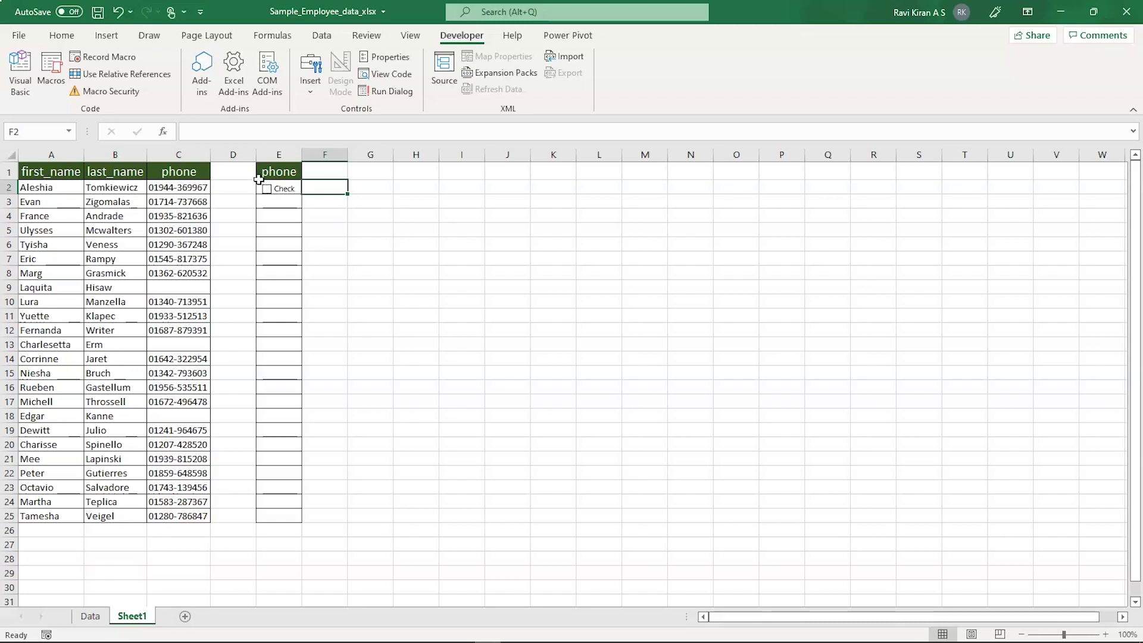
{"action": "left_click", "coordinate": [259, 179]}
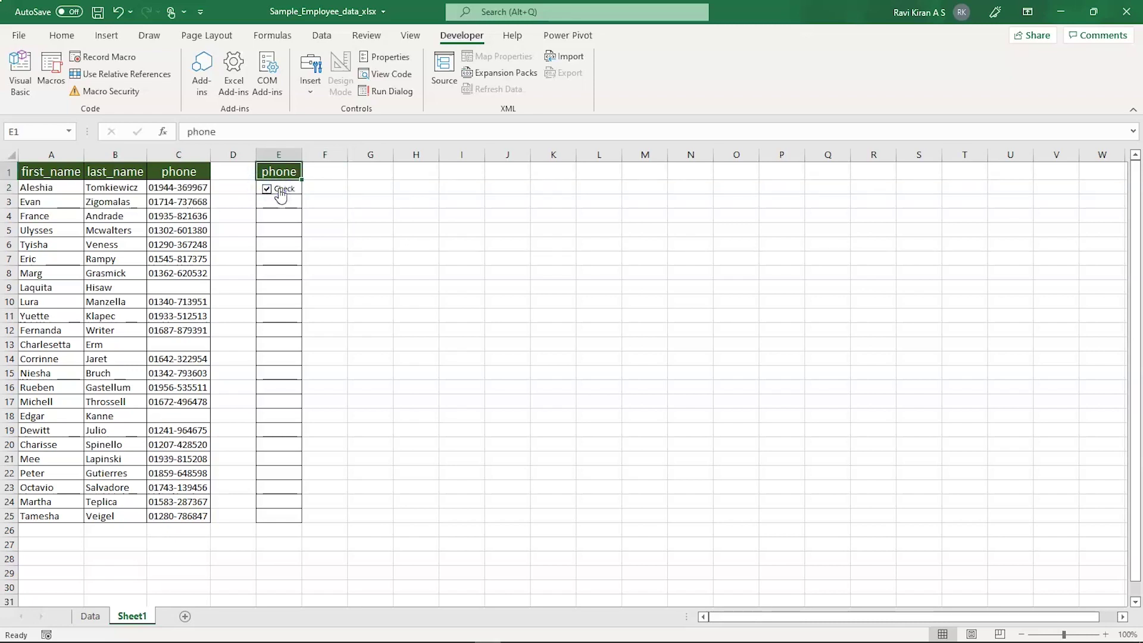
- Change the caption of the E2 checkbox to "Done" and clear its tick
{"action": "right_click", "coordinate": [279, 190]}
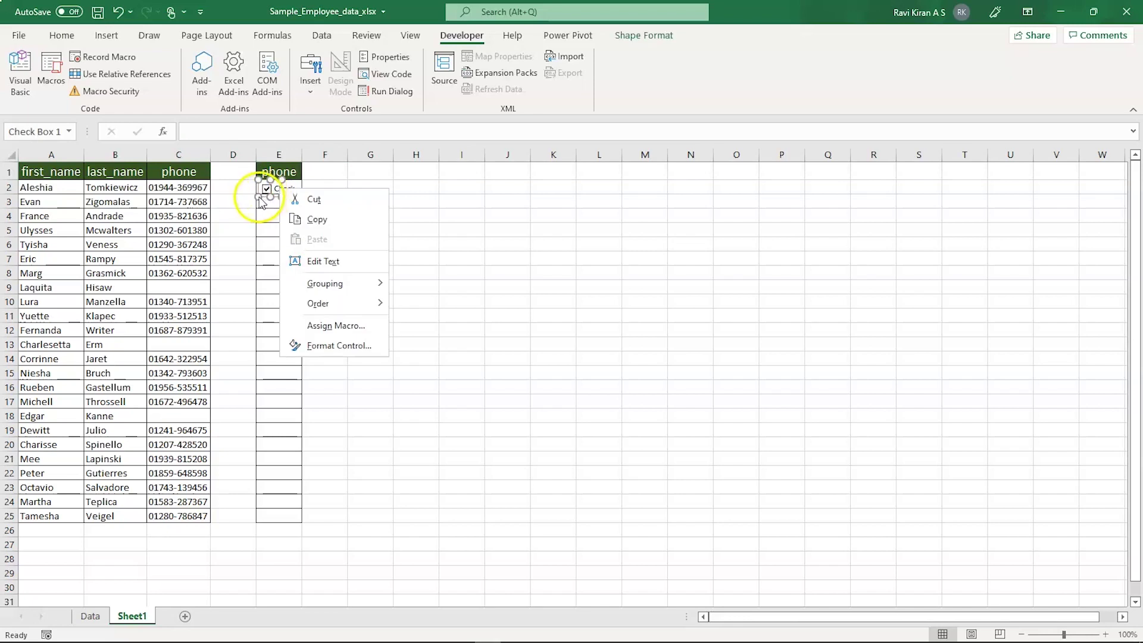
{"action": "key", "text": "Up"}
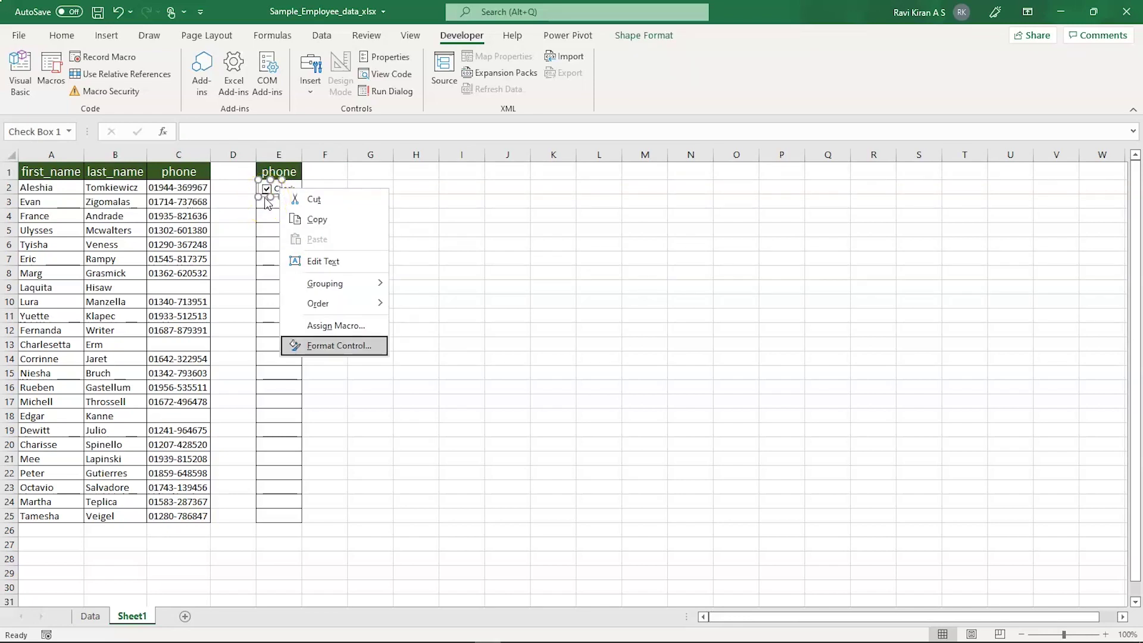
{"action": "left_click", "coordinate": [340, 265]}
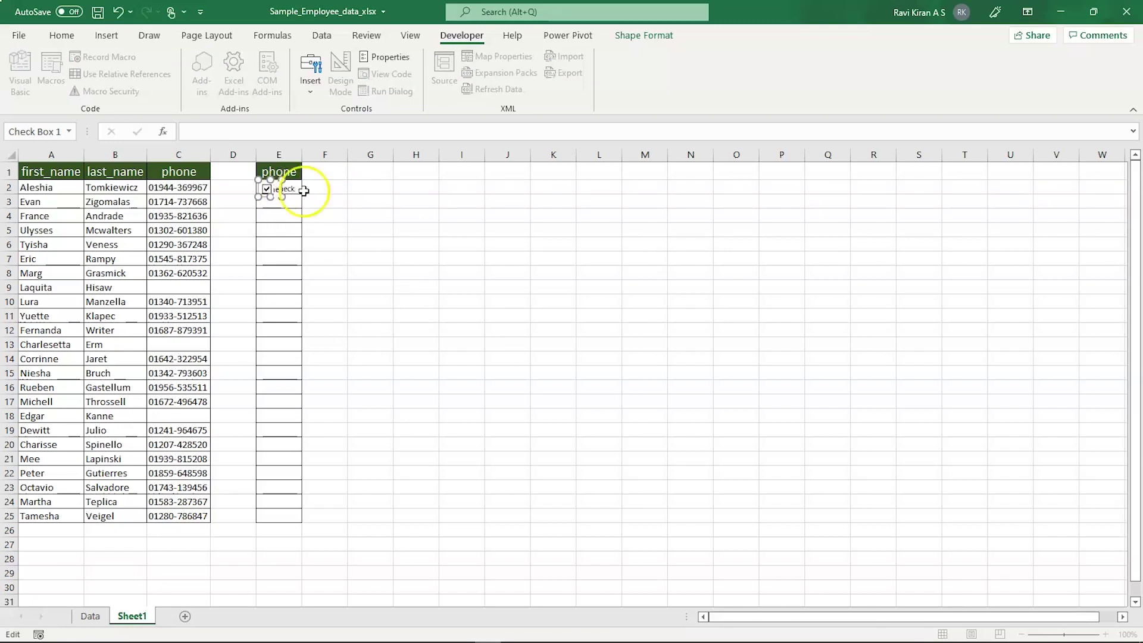
{"action": "left_click", "coordinate": [367, 229]}
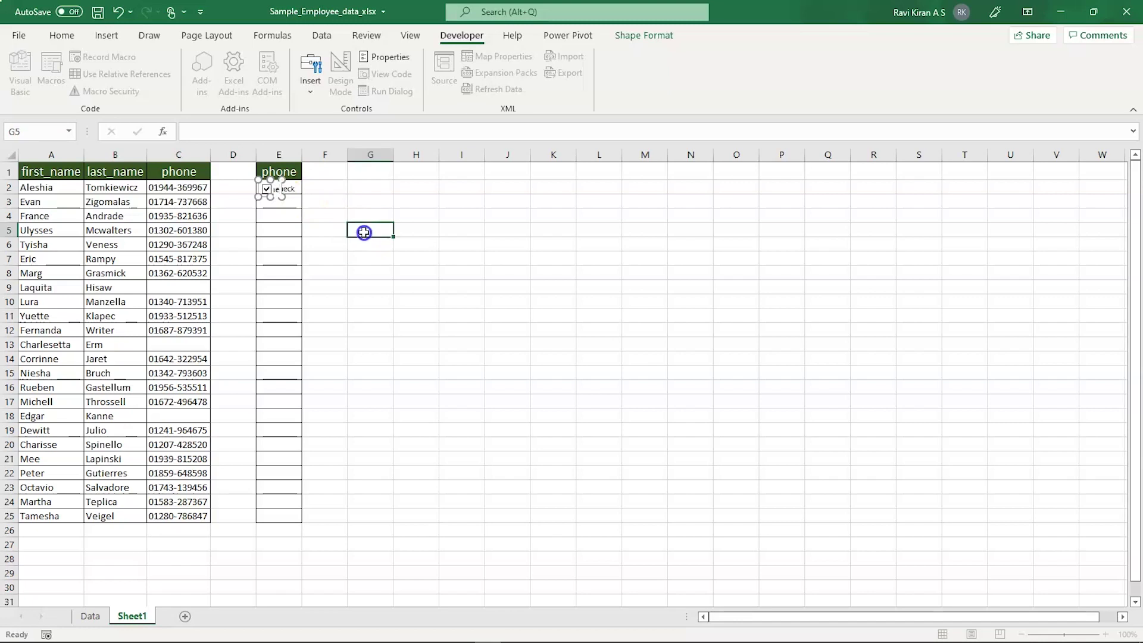
{"action": "left_click", "coordinate": [268, 189]}
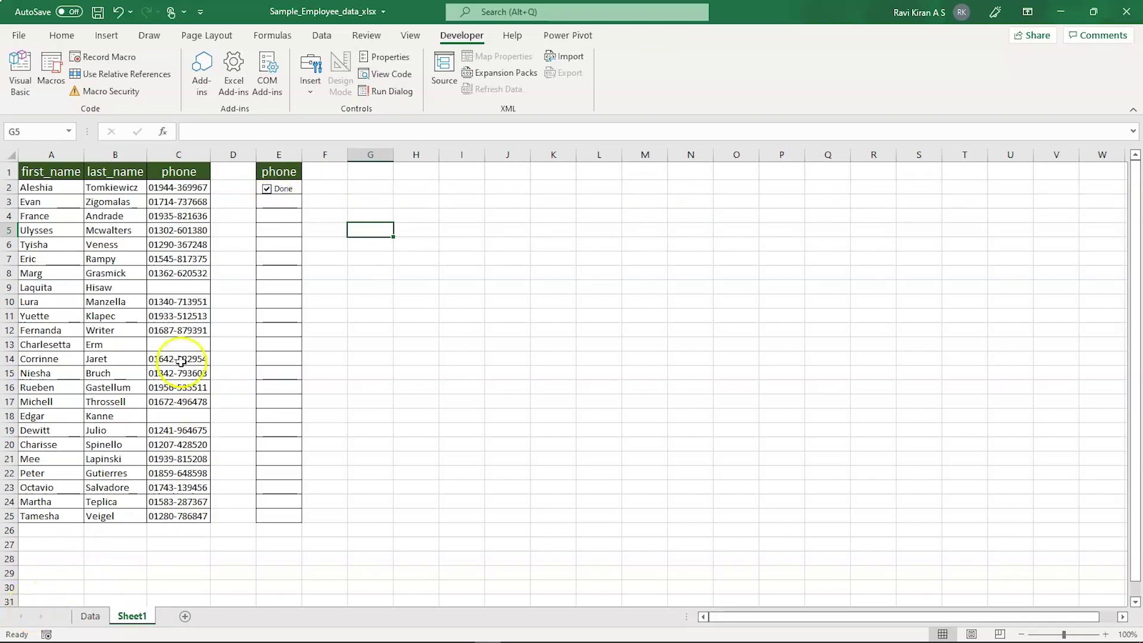
{"action": "left_click", "coordinate": [287, 188]}
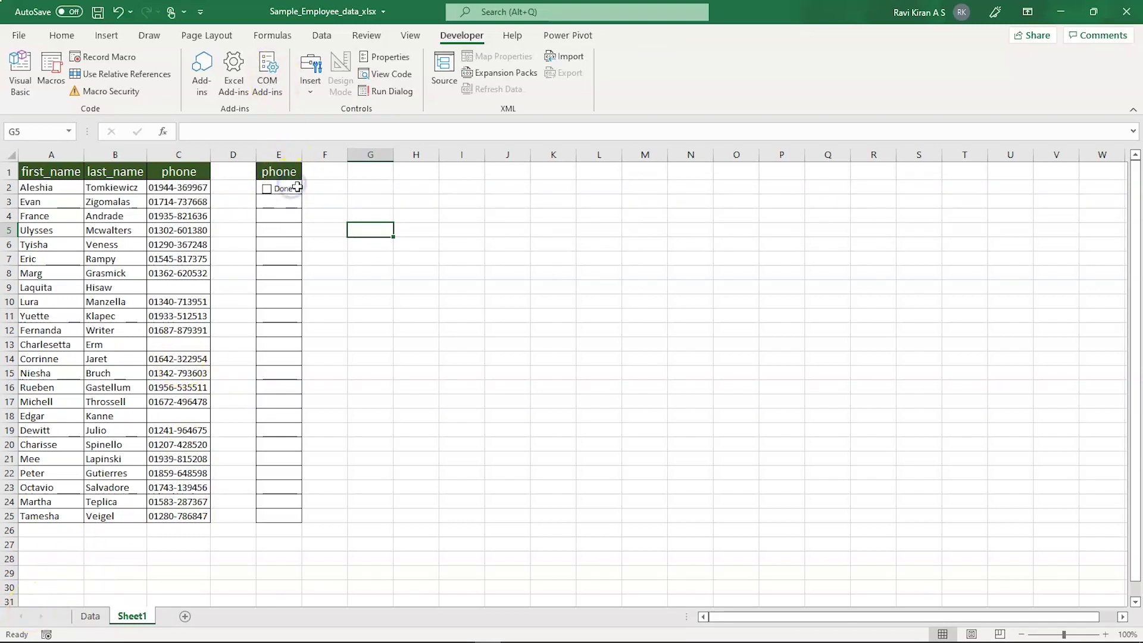
- Fill the "Done" checkbox from E2 down through E25
{"action": "left_click", "coordinate": [298, 187]}
{"action": "left_click_drag", "start_coordinate": [301, 192], "coordinate": [307, 522]}
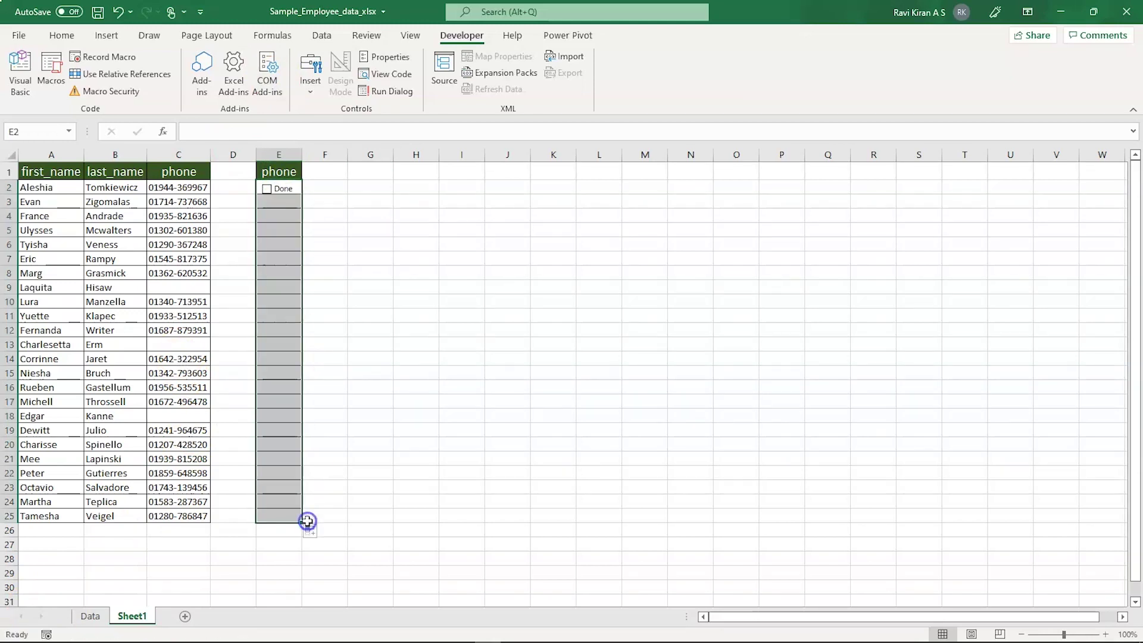
{"action": "left_click", "coordinate": [441, 387]}
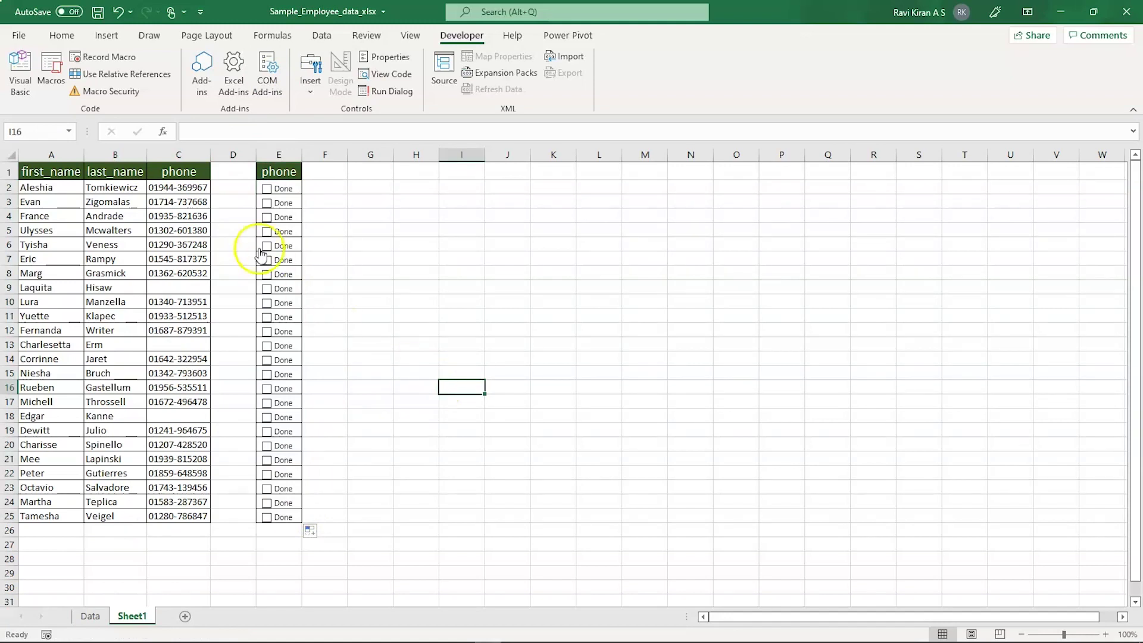
- Tick the Done checkboxes in rows 2 to 8, 10 to 12, 14 to 16 and 18 to 25
{"action": "left_click", "coordinate": [266, 189]}
{"action": "left_click", "coordinate": [266, 203]}
{"action": "left_click", "coordinate": [267, 217]}
{"action": "left_click", "coordinate": [266, 232]}
{"action": "left_click", "coordinate": [267, 246]}
{"action": "left_click", "coordinate": [267, 260]}
{"action": "left_click", "coordinate": [267, 274]}
{"action": "left_click", "coordinate": [267, 302]}
{"action": "left_click", "coordinate": [266, 317]}
{"action": "left_click", "coordinate": [267, 332]}
{"action": "left_click", "coordinate": [266, 360]}
{"action": "left_click", "coordinate": [267, 375]}
{"action": "left_click", "coordinate": [268, 389]}
{"action": "left_click", "coordinate": [267, 417]}
{"action": "left_click", "coordinate": [267, 431]}
{"action": "left_click", "coordinate": [268, 446]}
{"action": "left_click", "coordinate": [267, 460]}
{"action": "left_click", "coordinate": [267, 474]}
{"action": "left_click", "coordinate": [267, 488]}
{"action": "left_click", "coordinate": [267, 502]}
{"action": "left_click", "coordinate": [267, 517]}
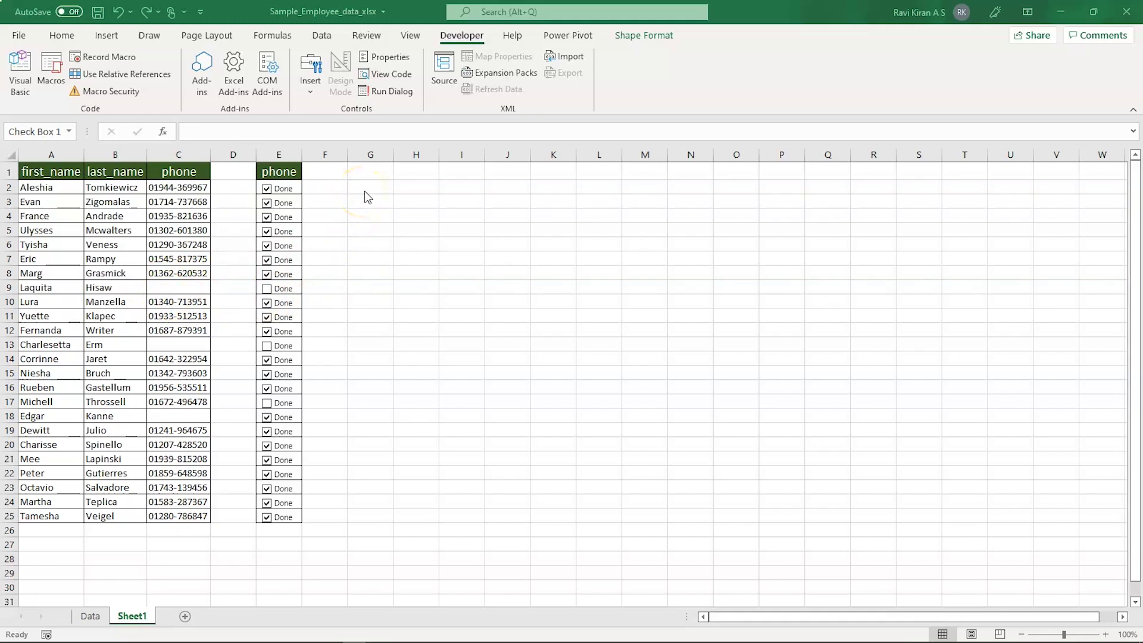
- Link the E2 checkbox to cell F2 through its Format Control settings
{"action": "left_click", "coordinate": [334, 188]}
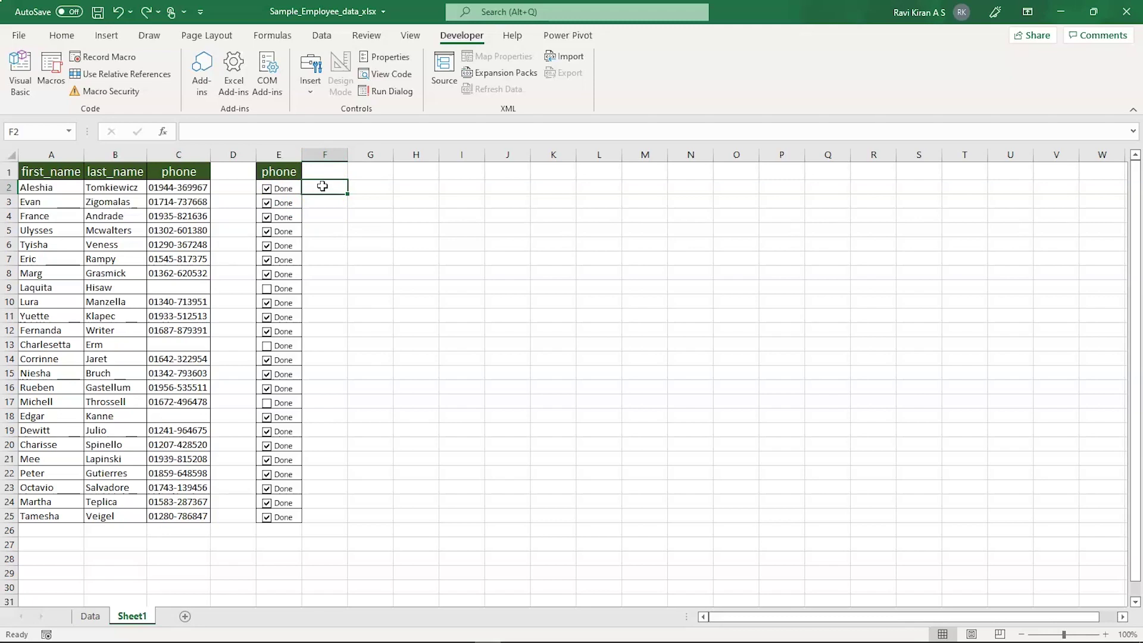
{"action": "right_click", "coordinate": [272, 196]}
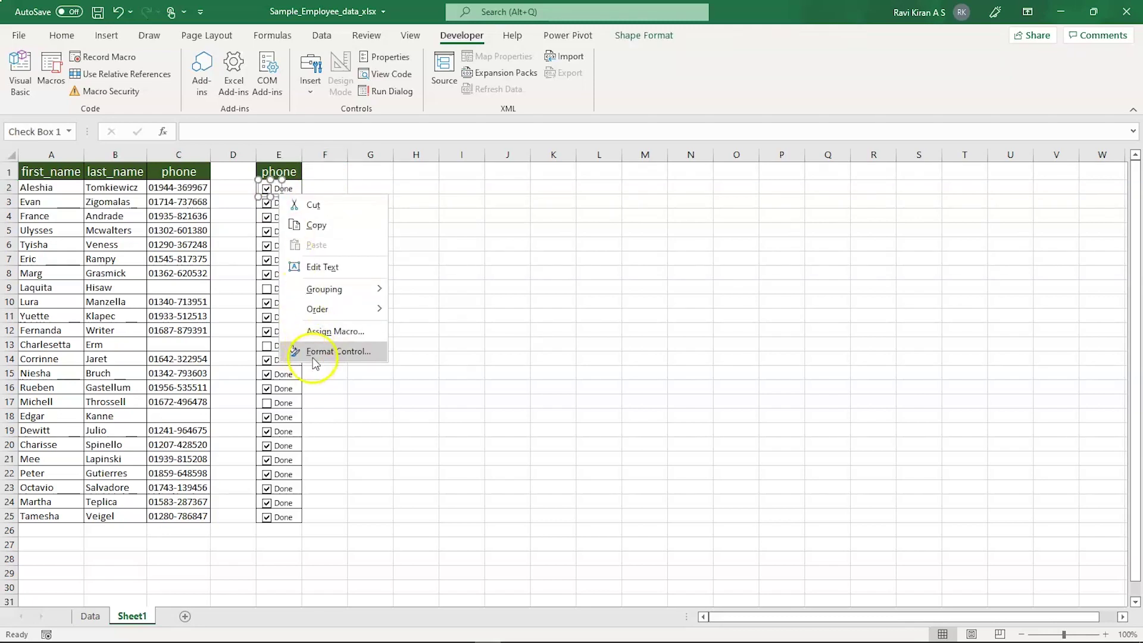
{"action": "left_click", "coordinate": [337, 352]}
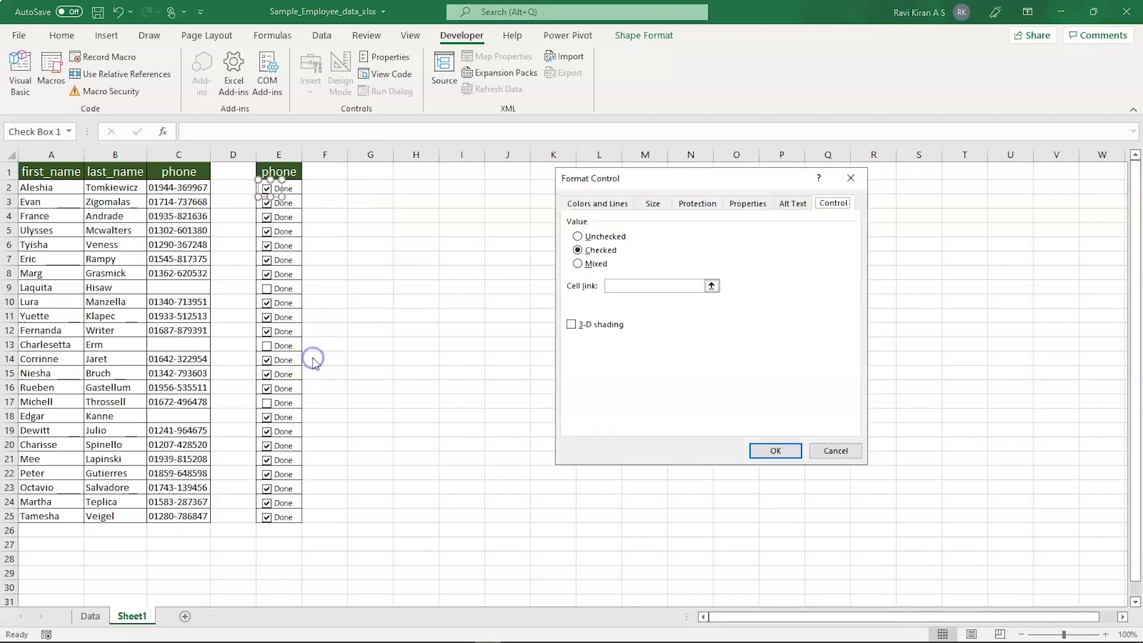
{"action": "left_click", "coordinate": [632, 284]}
{"action": "left_click", "coordinate": [631, 284]}
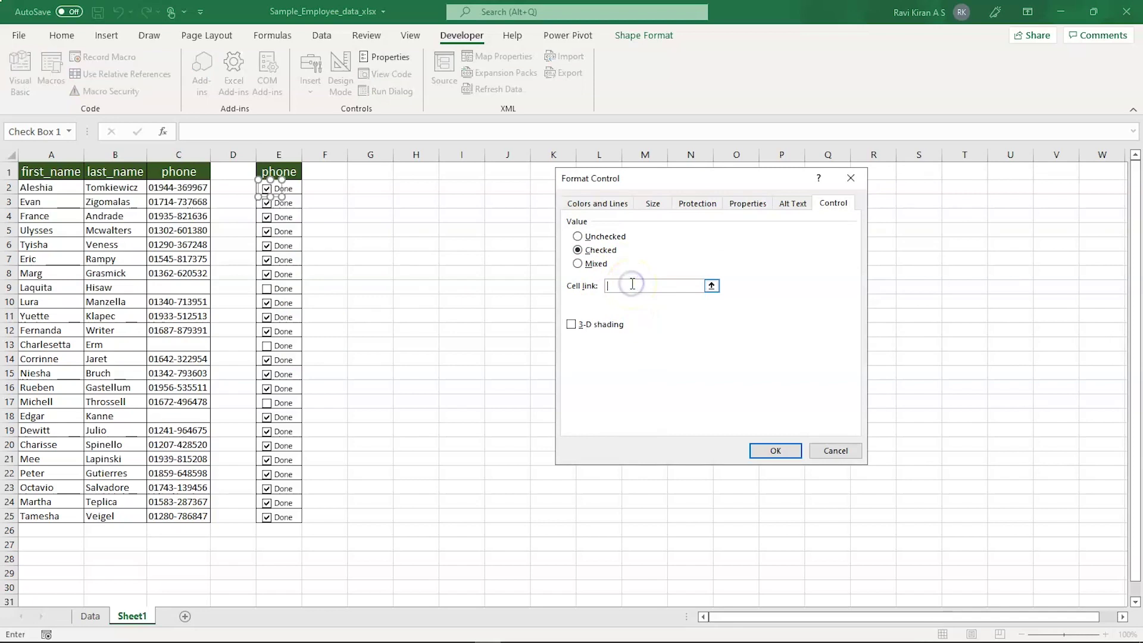
{"action": "left_click", "coordinate": [294, 186]}
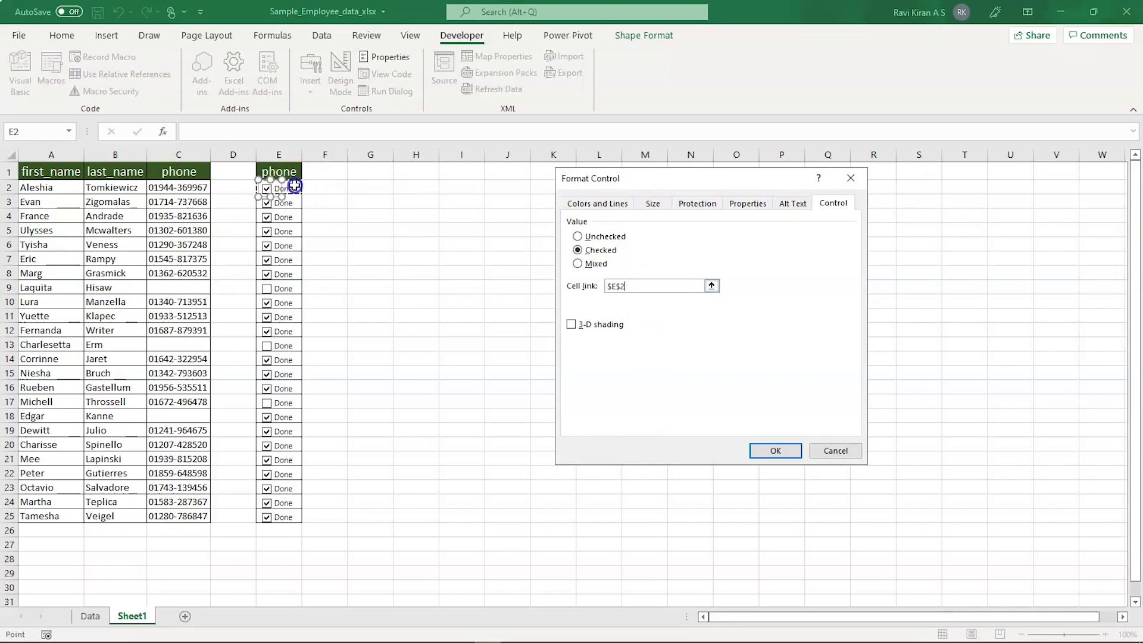
{"action": "left_click", "coordinate": [325, 189]}
{"action": "left_click", "coordinate": [772, 454]}
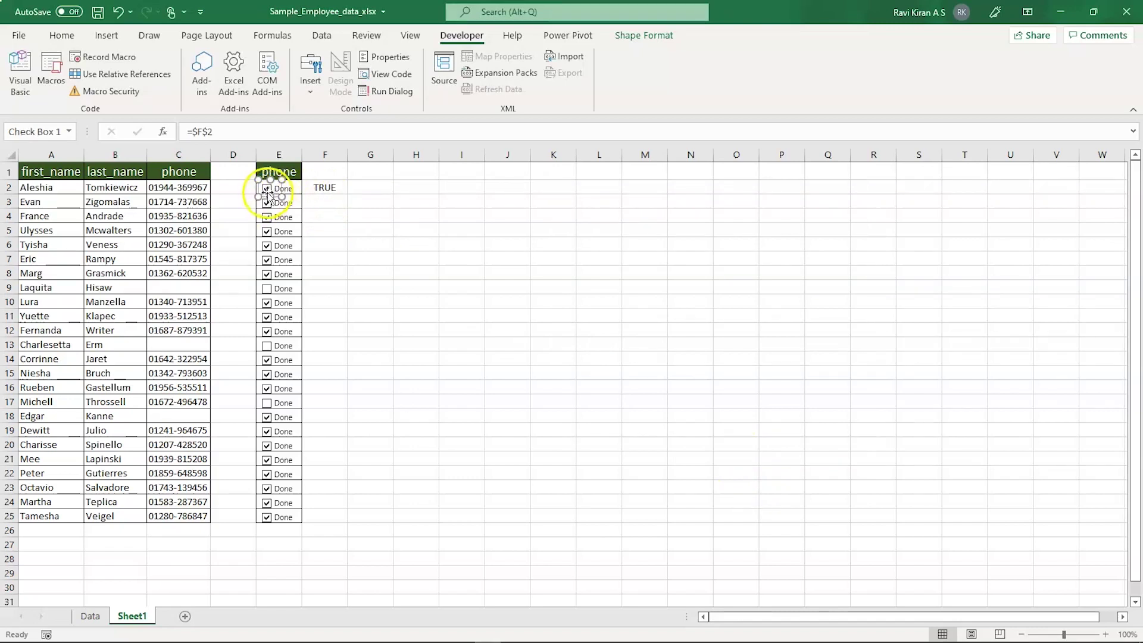
- Clear and re-tick the E2 checkbox to test its link to cell F2
{"action": "left_click", "coordinate": [320, 230]}
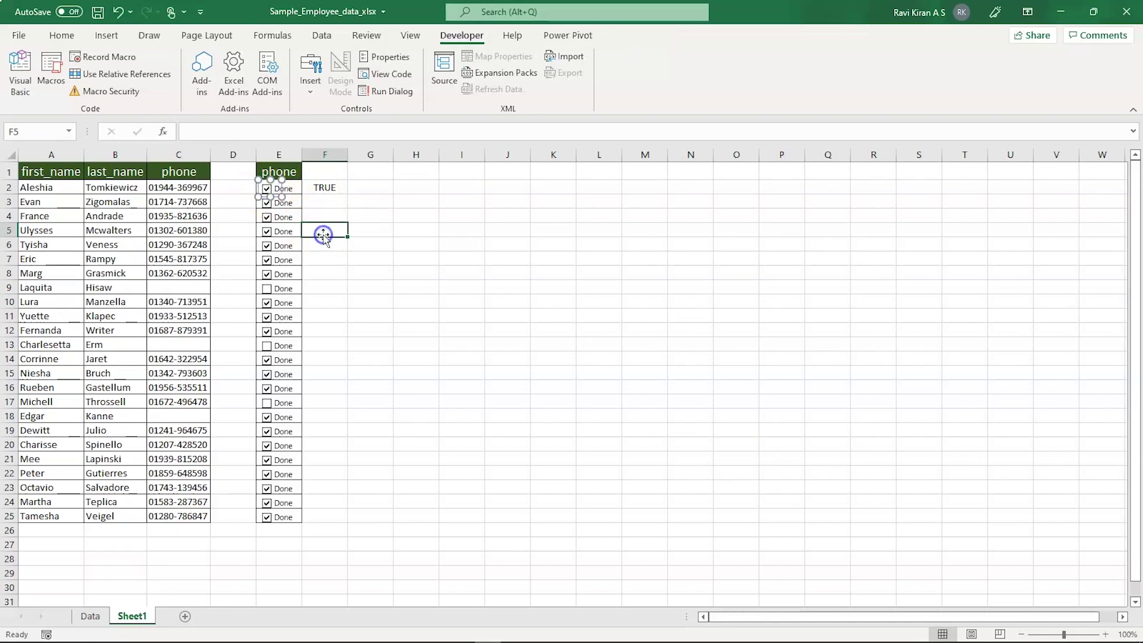
{"action": "left_click", "coordinate": [266, 191]}
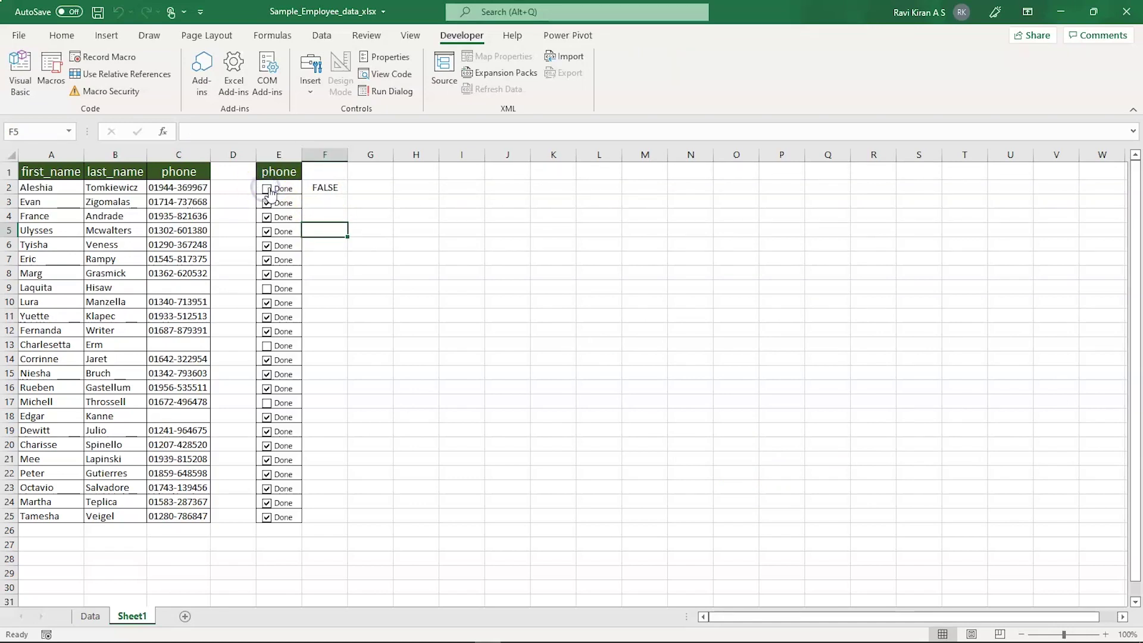
{"action": "left_click", "coordinate": [315, 188]}
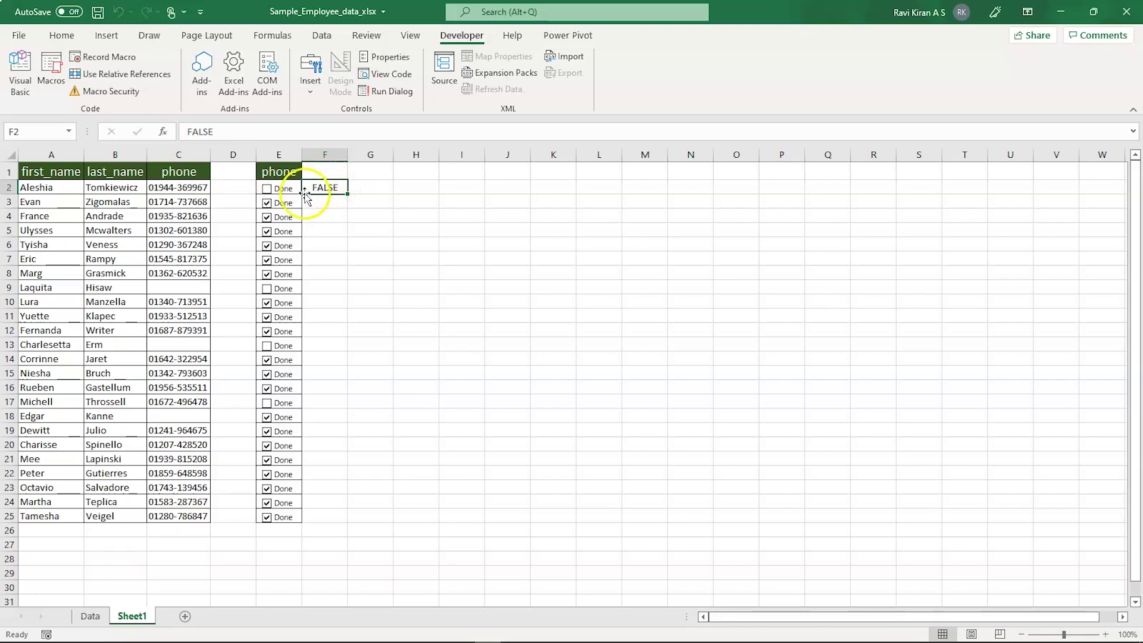
{"action": "left_click", "coordinate": [268, 190]}
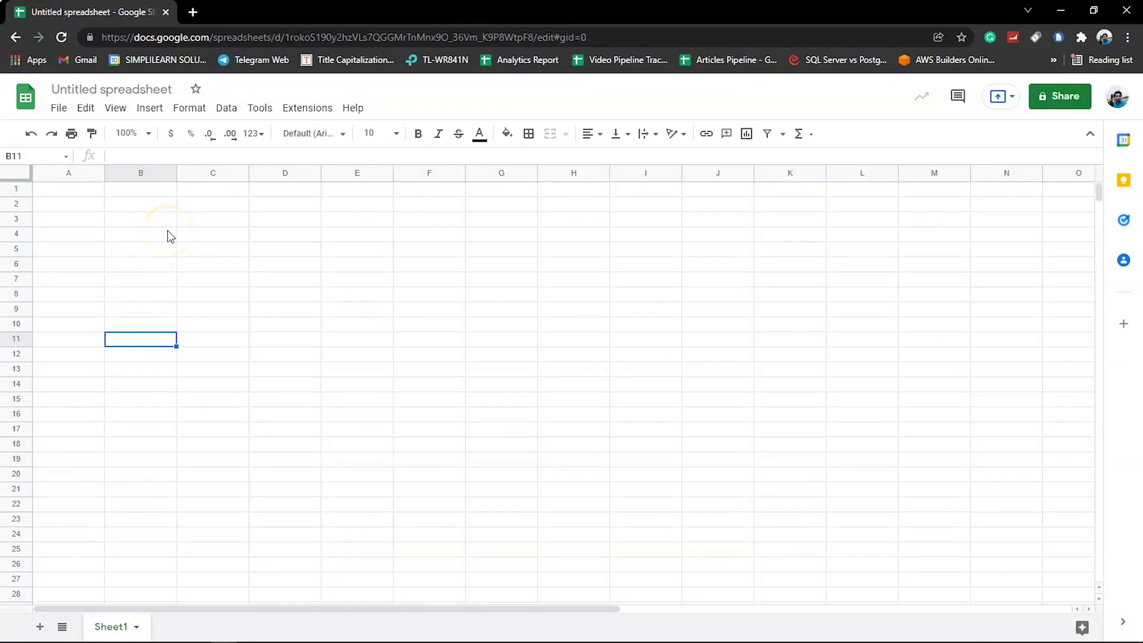
- In the blank Google Sheets spreadsheet, insert a checkbox in cell B1 and toggle it to test it
{"action": "left_click", "coordinate": [160, 190]}
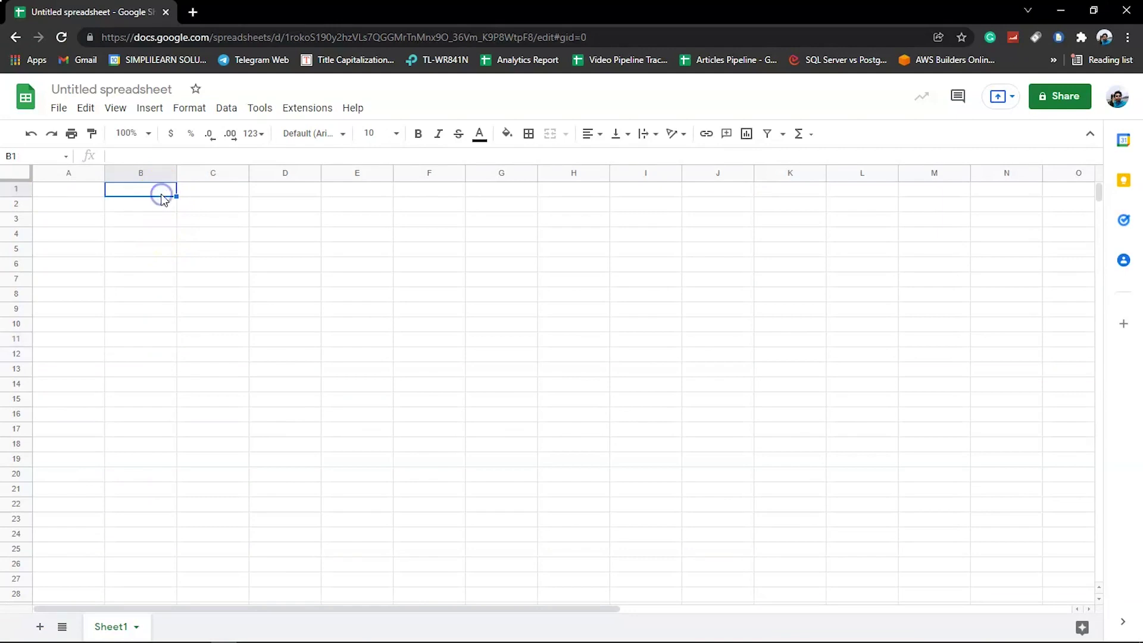
{"action": "left_click", "coordinate": [157, 116]}
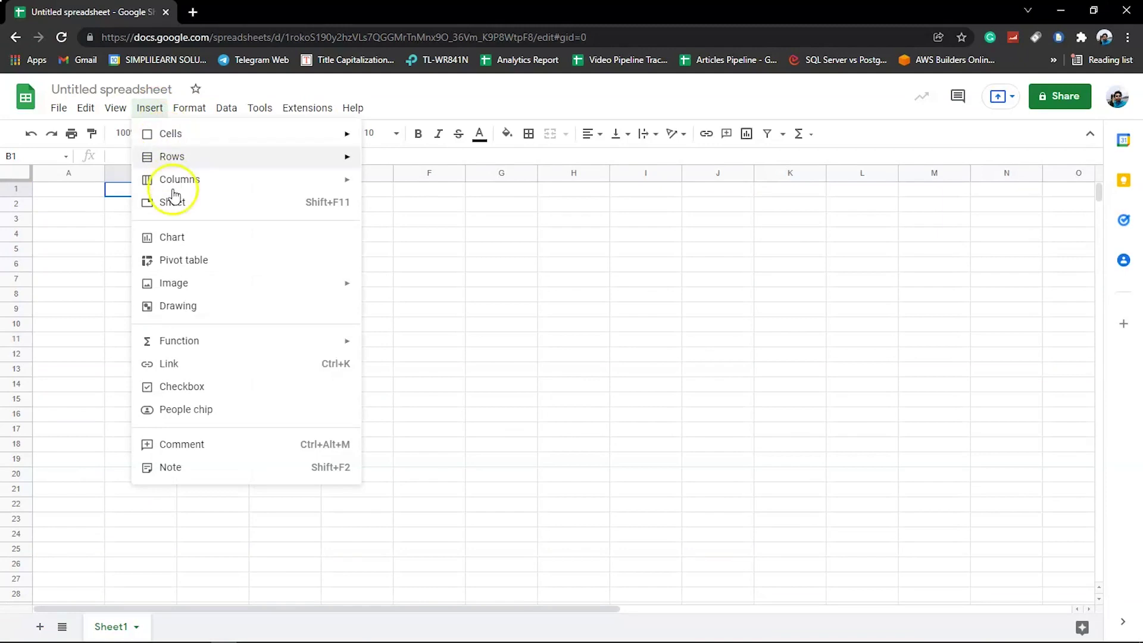
{"action": "left_click", "coordinate": [185, 388]}
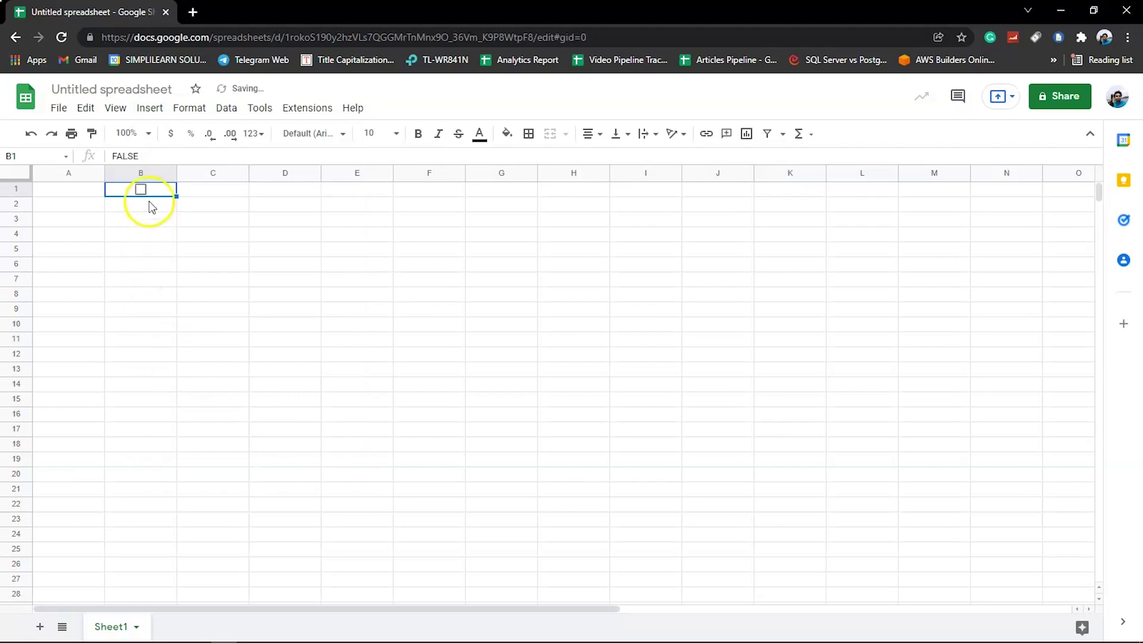
{"action": "left_click", "coordinate": [142, 191]}
{"action": "left_click", "coordinate": [141, 190]}
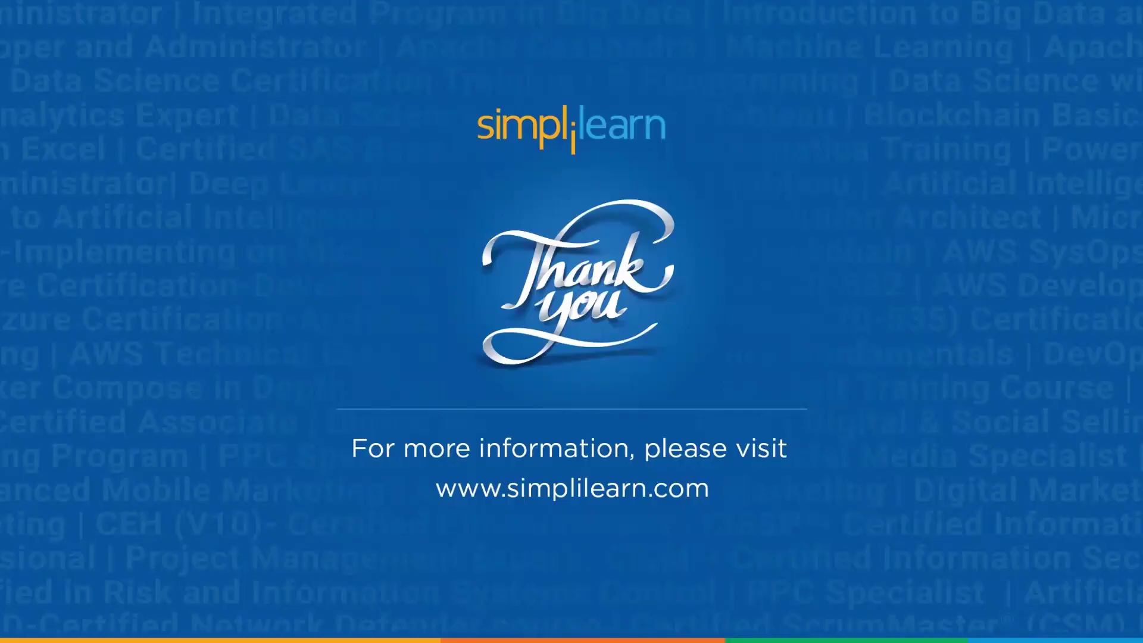